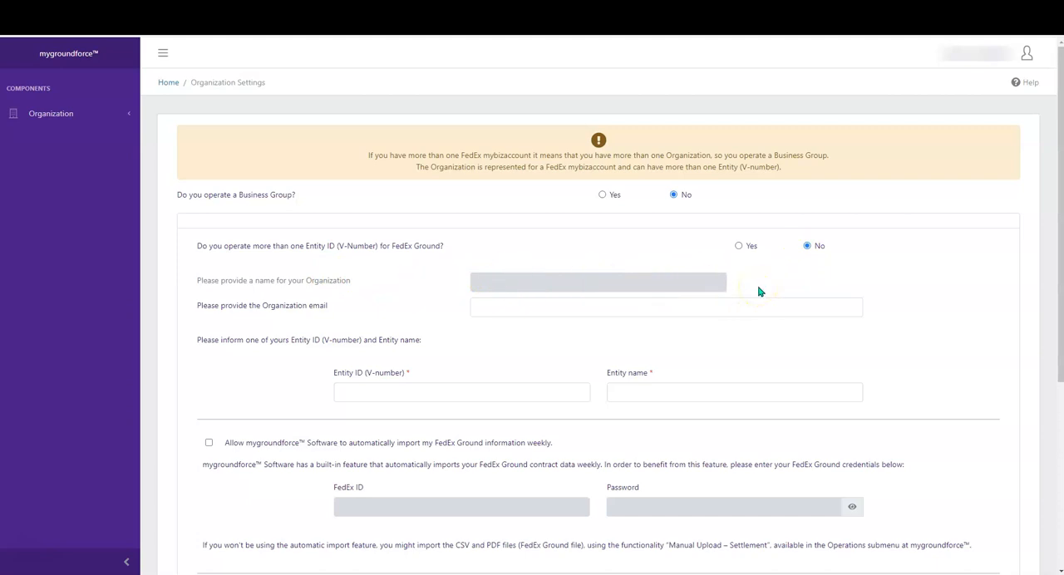
# Set the entity name to Test Co in the organization settings
pyautogui.click(693, 388)
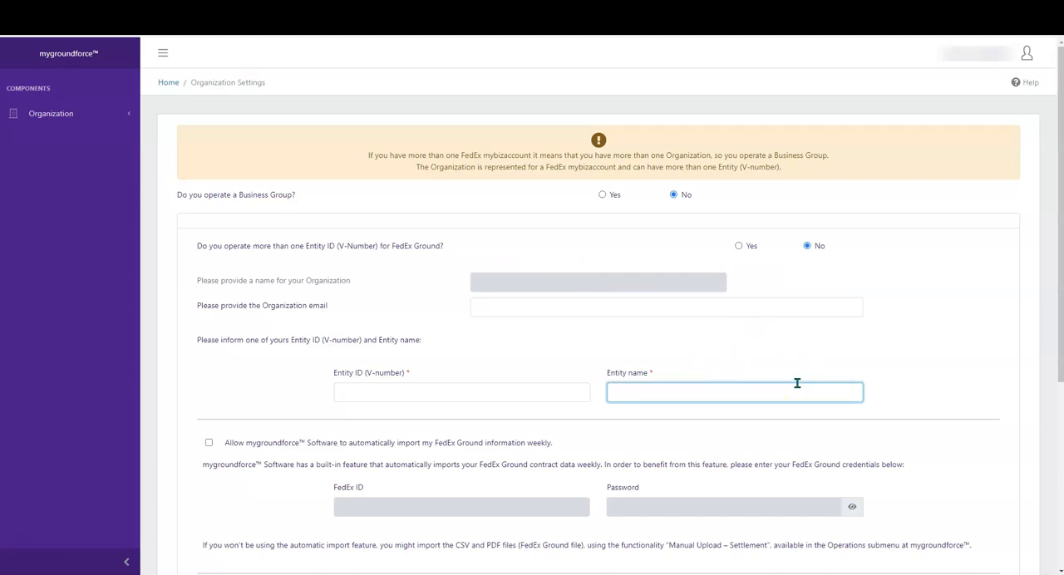
pyautogui.write('Test Co')
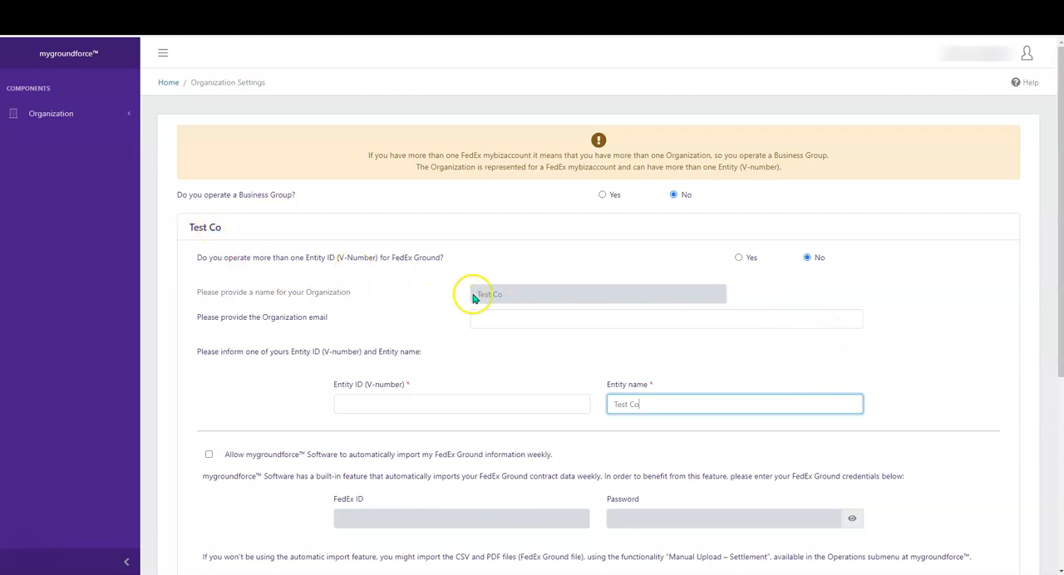
# Fill in the organization's email address and the entity's V-number
pyautogui.click(483, 316)
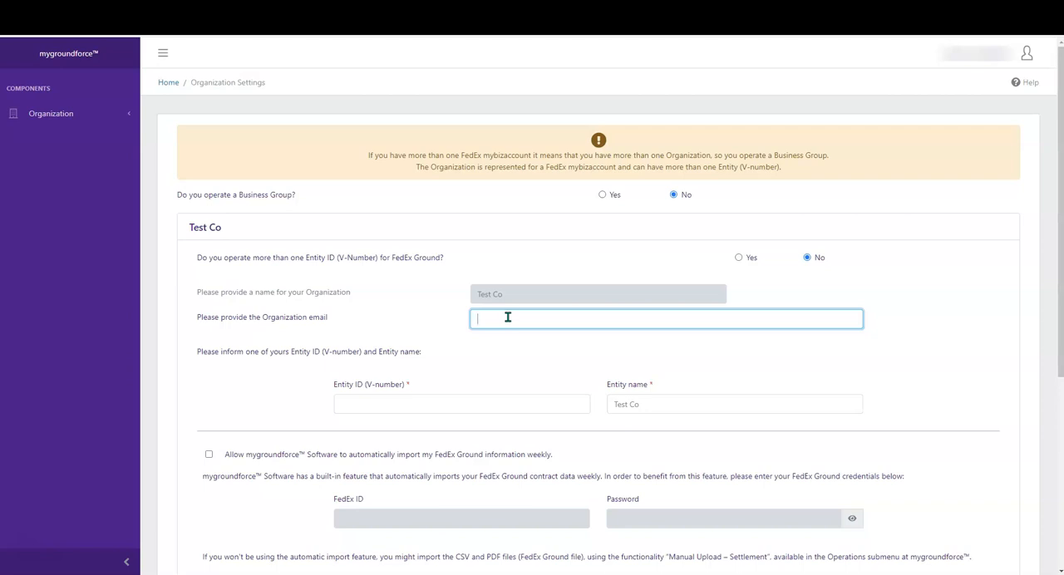
pyautogui.click(450, 404)
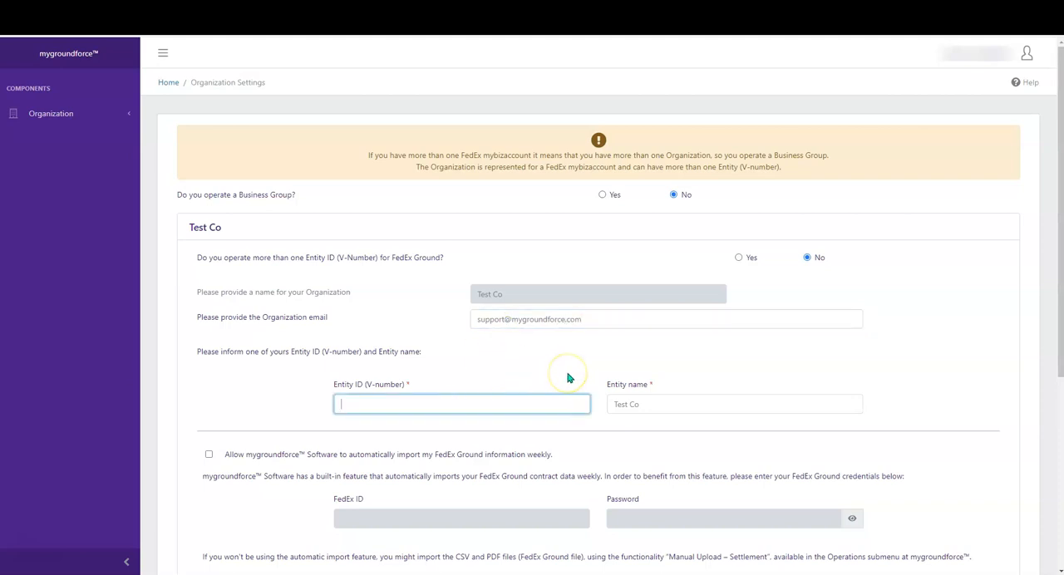
pyautogui.write('326587')
# Allow the weekly automatic import of FedEx Ground information and enter the FedEx ID and account password
pyautogui.scroll(-2, 485, 399)
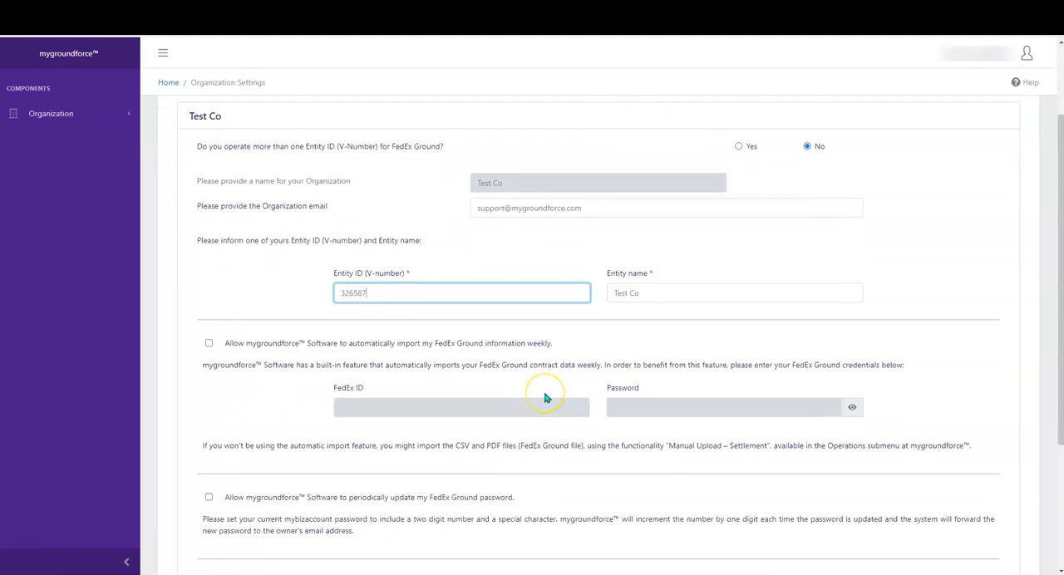
pyautogui.scroll(-1, 547, 398)
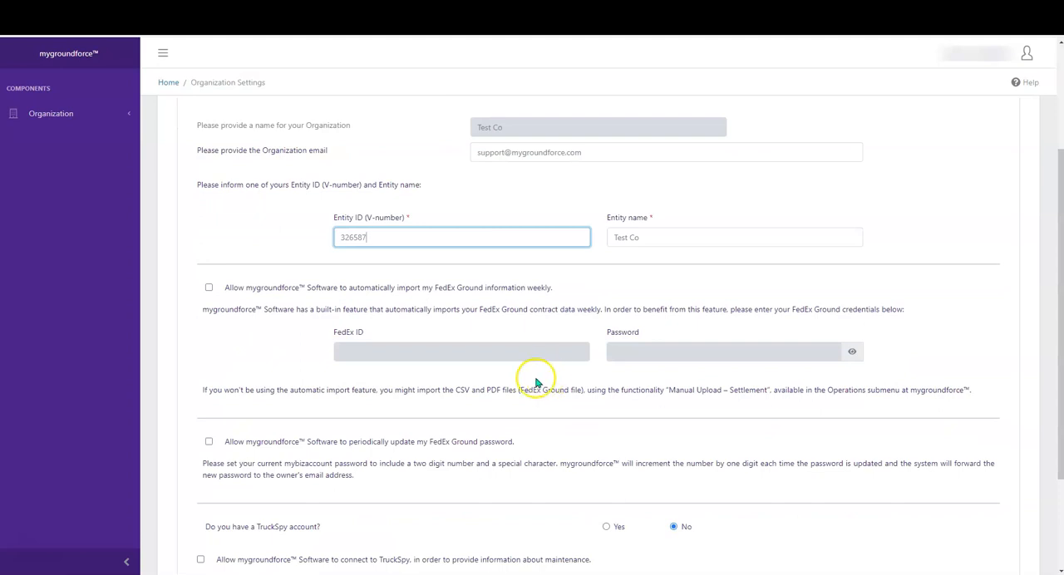
pyautogui.click(209, 288)
pyautogui.click(209, 288)
pyautogui.click(365, 349)
pyautogui.click(439, 358)
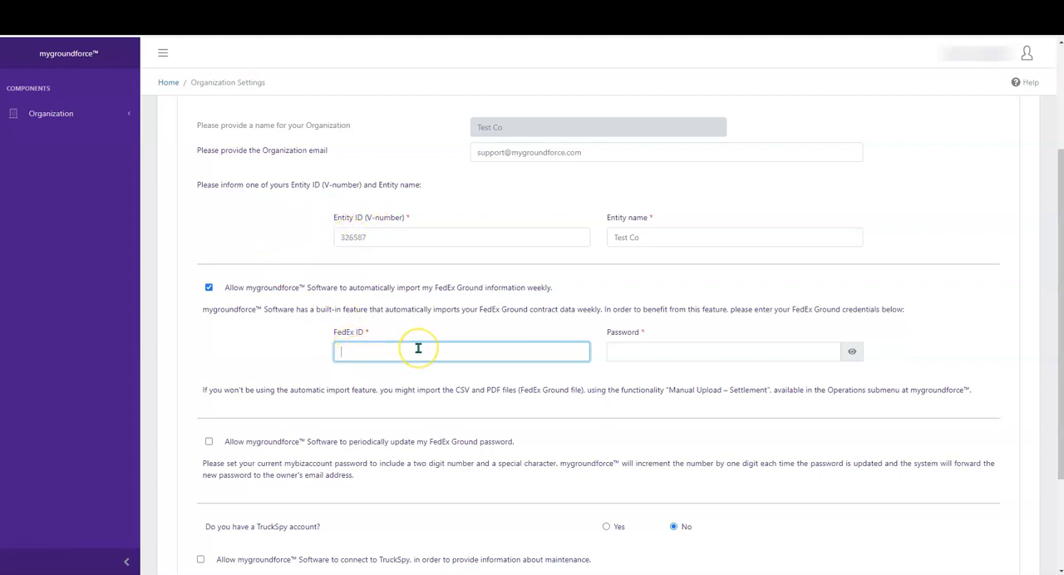
pyautogui.write('321456')
pyautogui.click(691, 358)
pyautogui.write('••••••••')
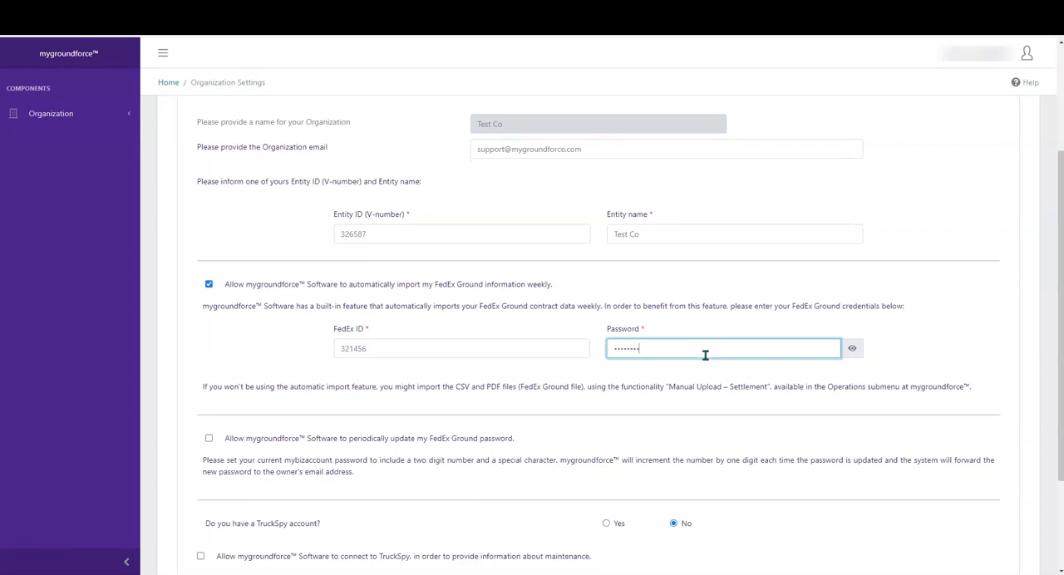
# Allow periodic updates of the FedEx Ground password and set the update interval to 30 days
pyautogui.scroll(-1, 705, 355)
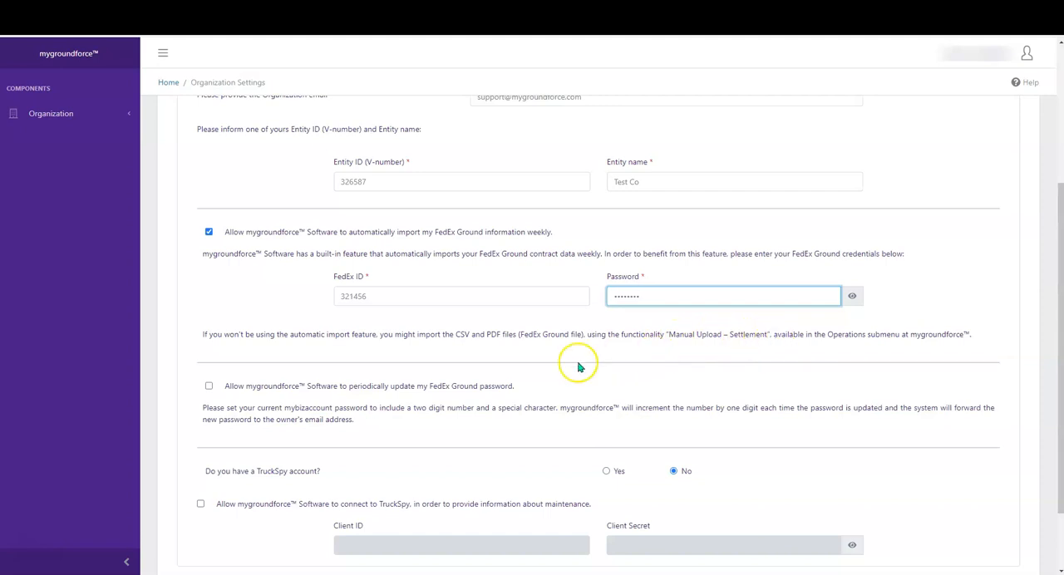
pyautogui.scroll(-2, 381, 335)
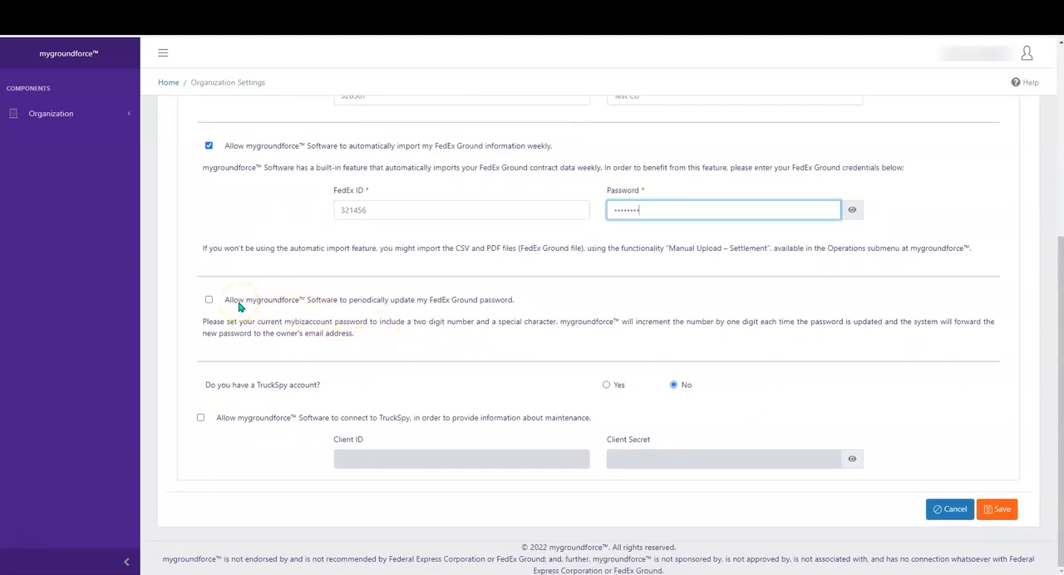
pyautogui.click(209, 301)
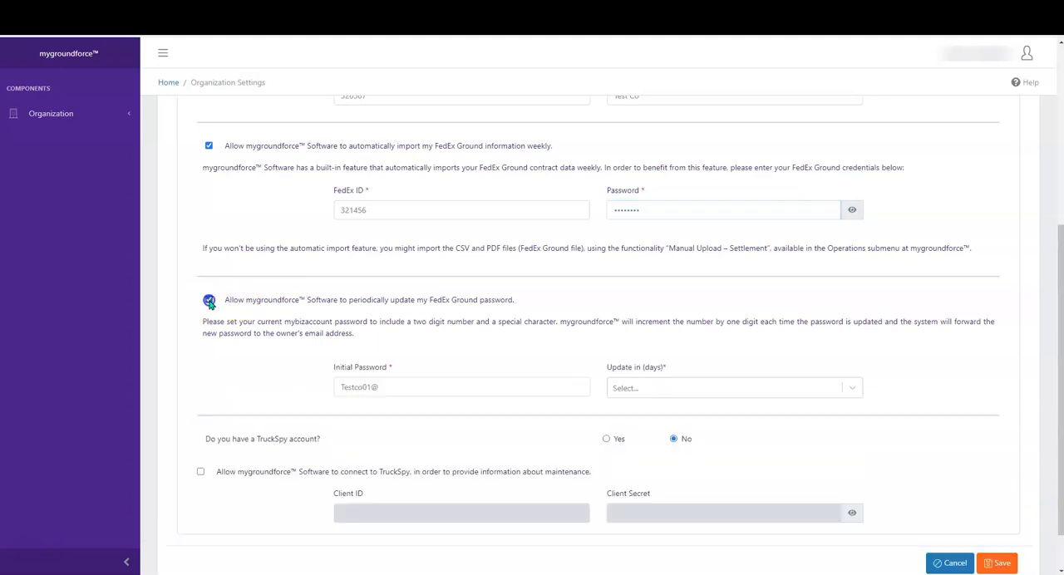
pyautogui.click(349, 387)
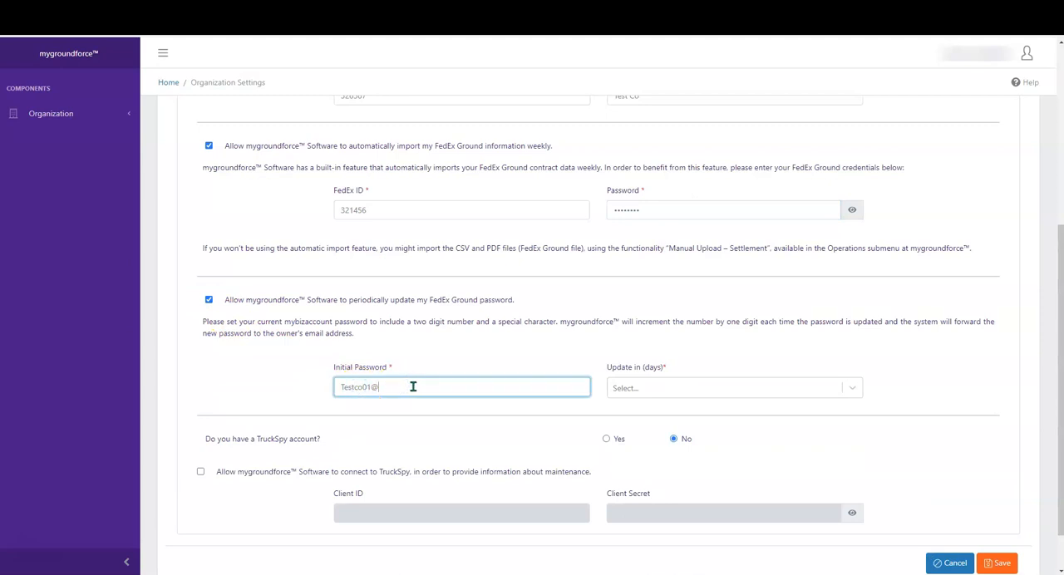
pyautogui.click(689, 388)
pyautogui.click(670, 413)
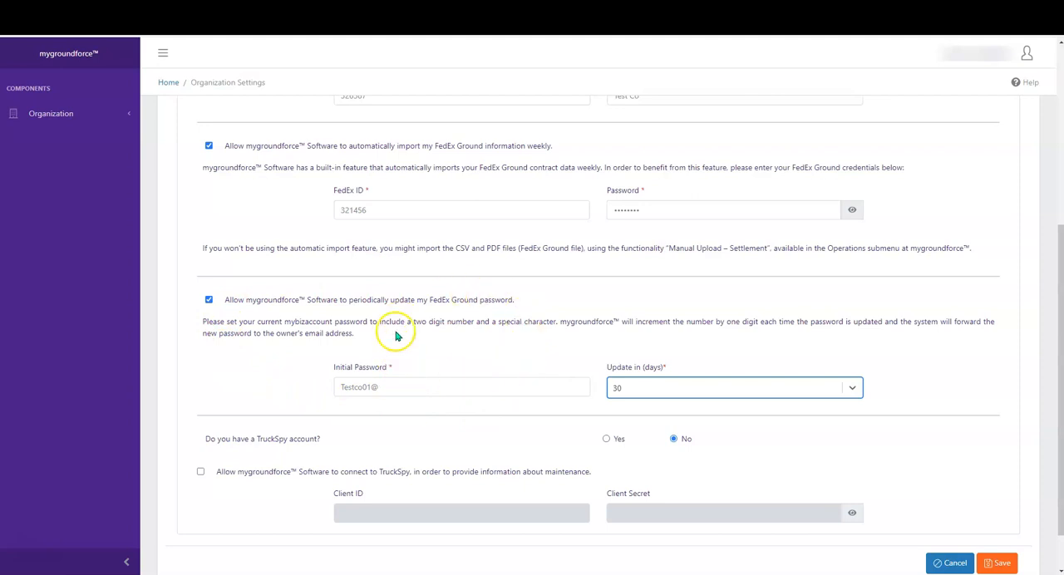
pyautogui.click(516, 385)
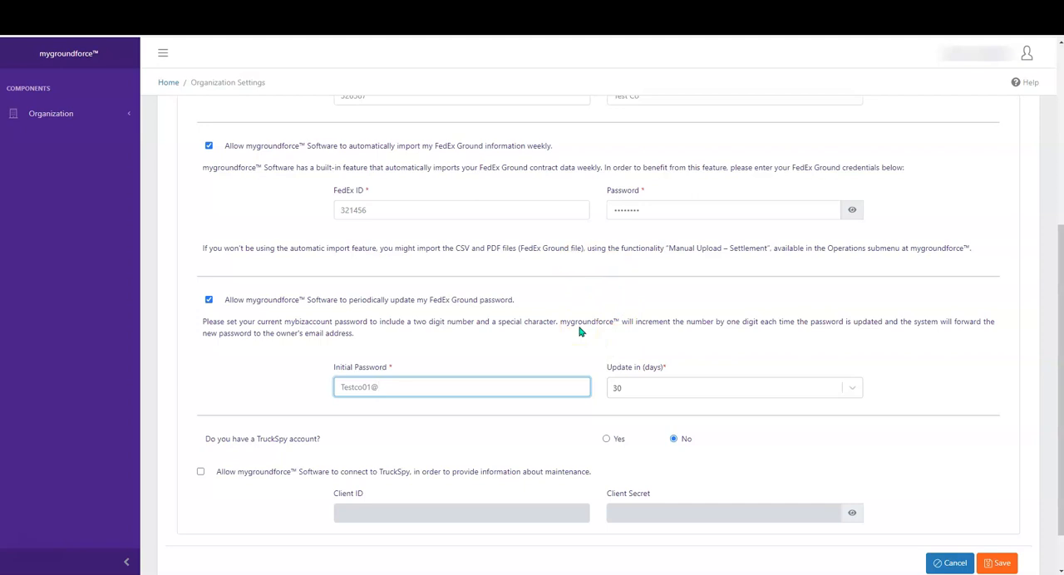
# Declare a TruckSpy account with its connection allowed for maintenance information, and save the organization settings
pyautogui.scroll(-2, 580, 331)
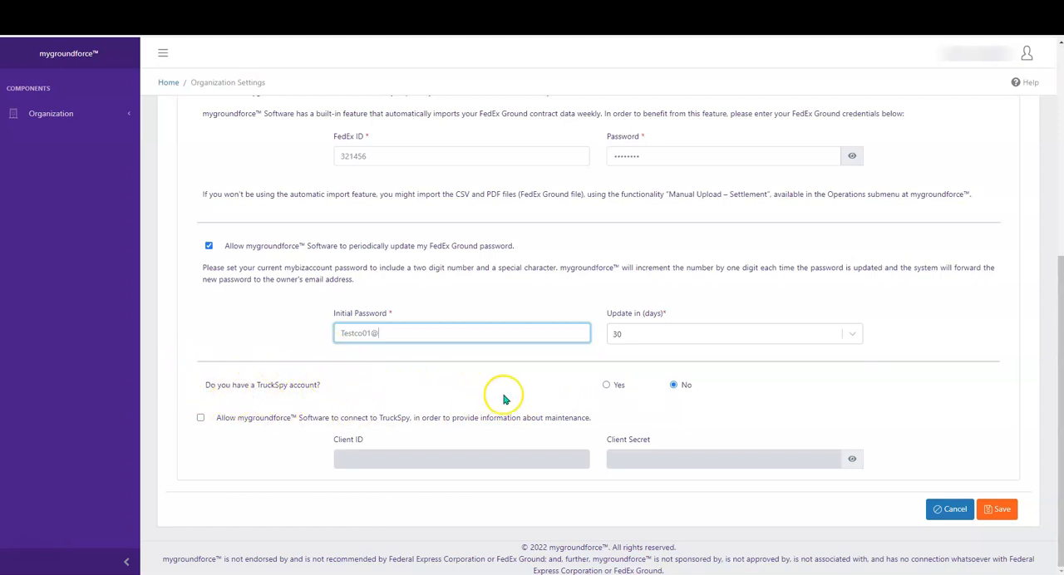
pyautogui.click(607, 387)
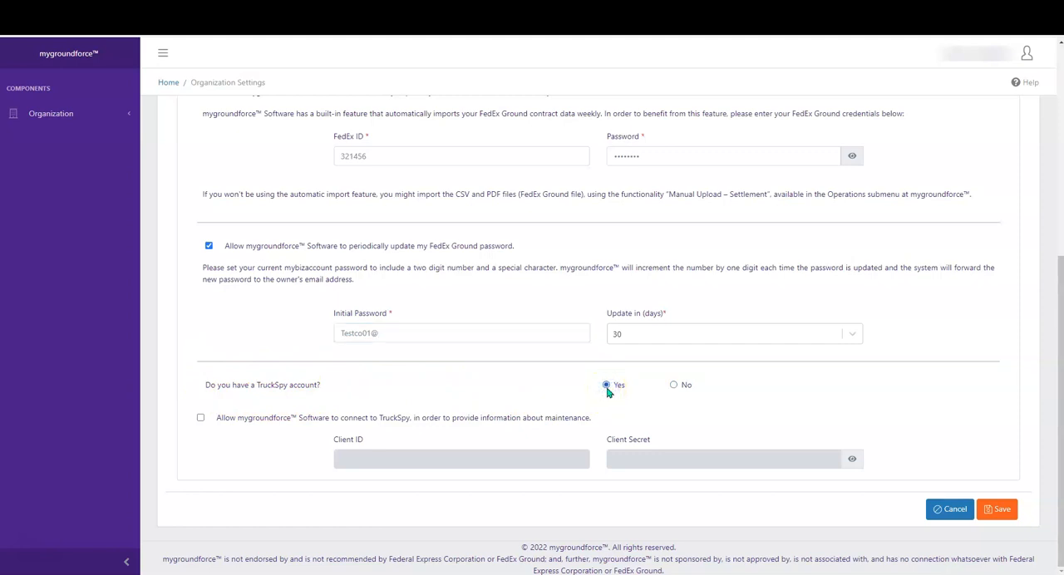
pyautogui.click(201, 419)
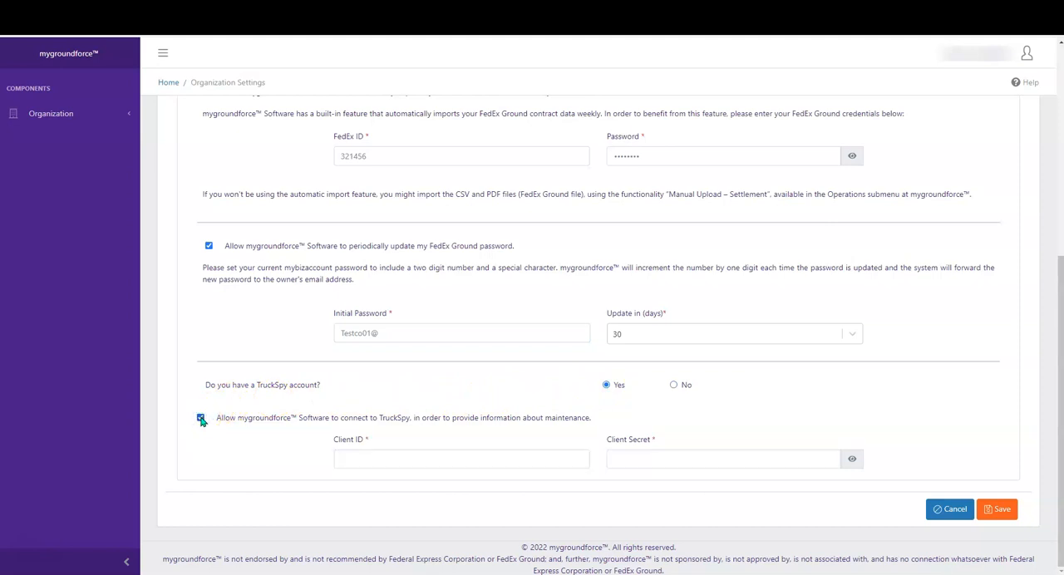
pyautogui.click(348, 458)
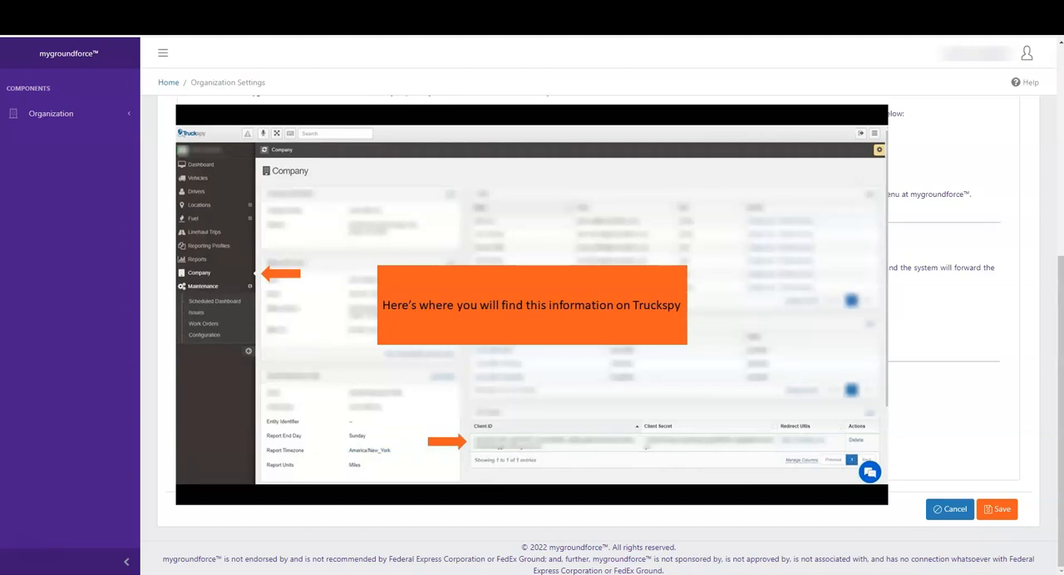
pyautogui.click(377, 458)
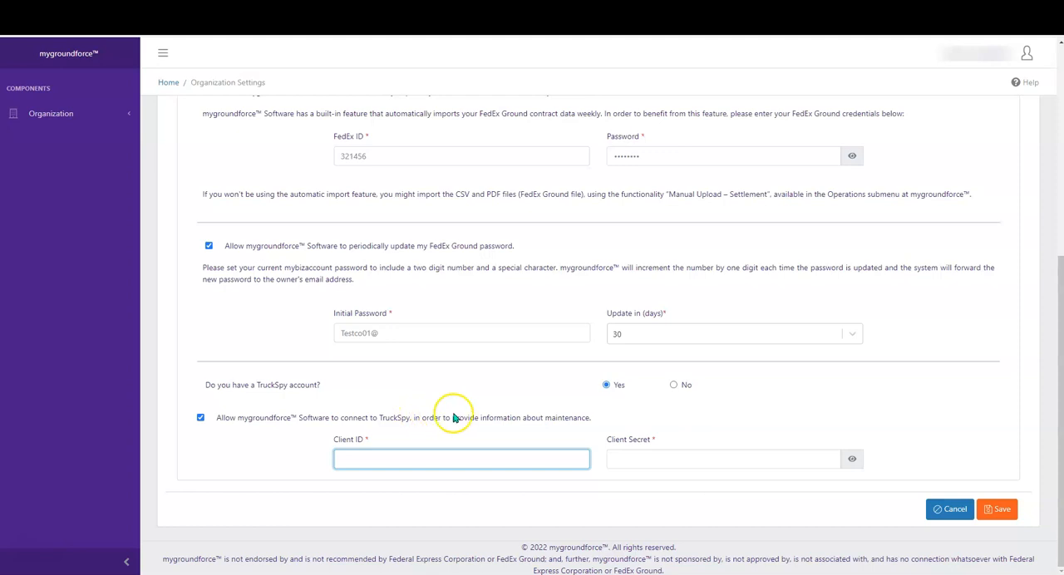
pyautogui.click(995, 510)
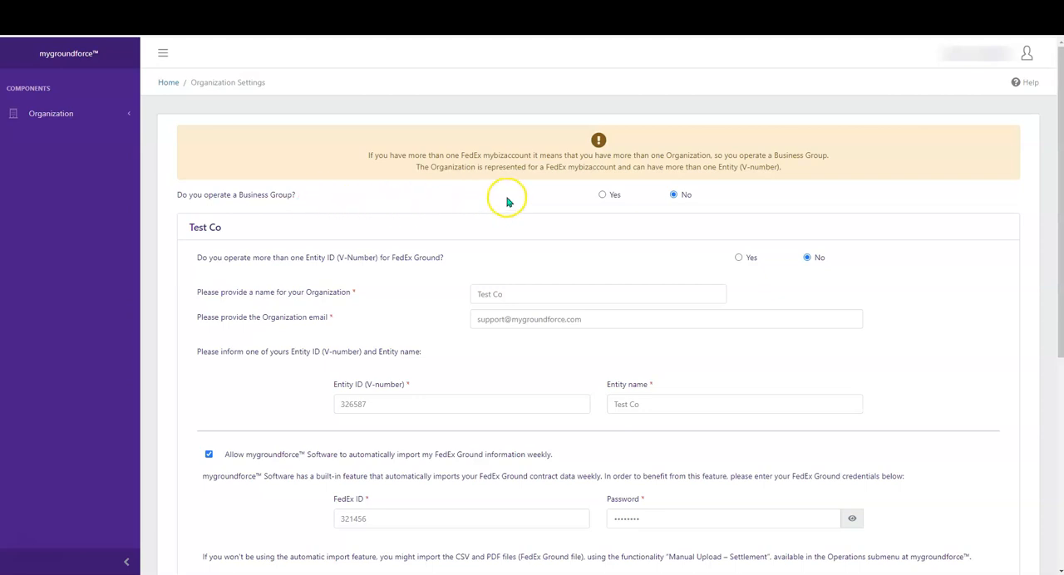
# Answer Yes to operating a Business Group and to operating more than one Entity ID for FedEx Ground
pyautogui.click(601, 197)
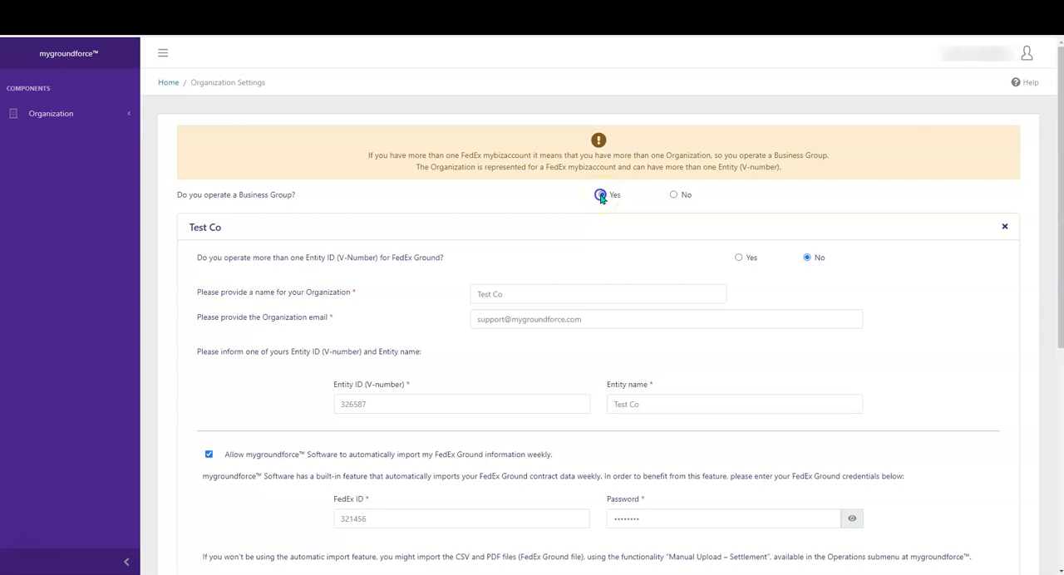
pyautogui.click(738, 258)
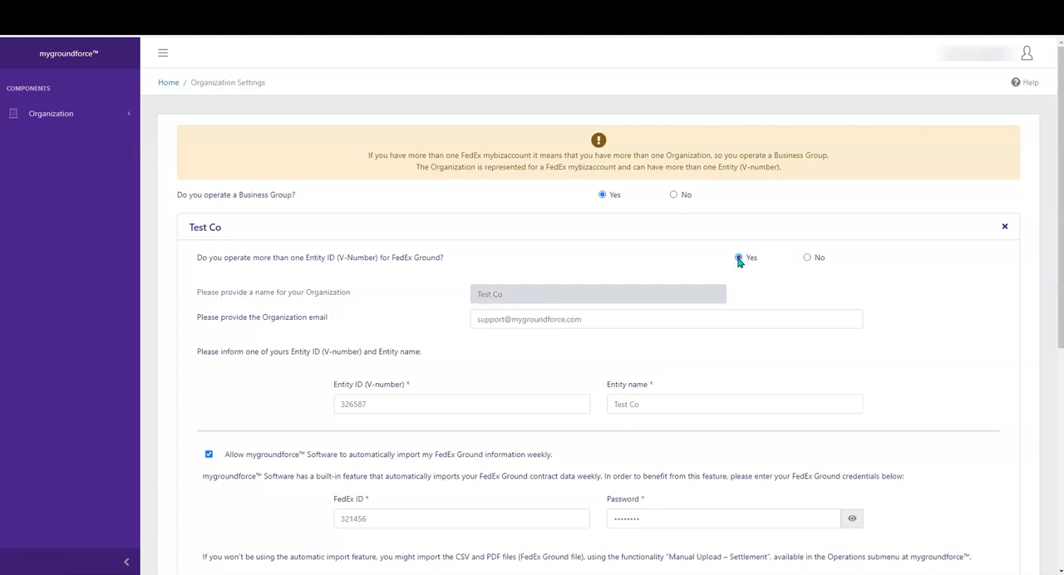
pyautogui.click(743, 276)
# Name the organization TestCo Holdings and fill in its email address
pyautogui.click(705, 295)
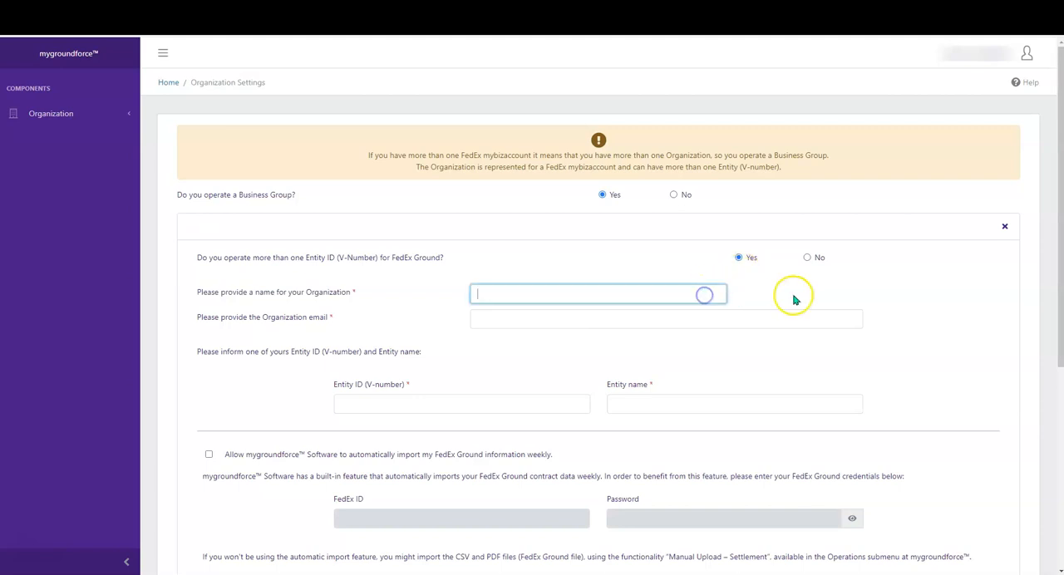
pyautogui.write('Test')
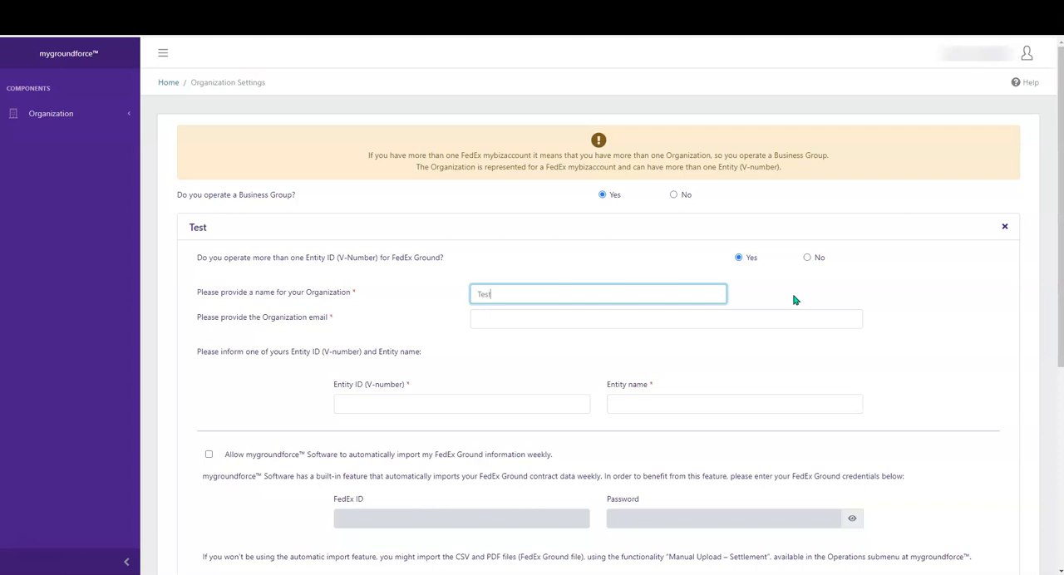
pyautogui.write('Co Holdings')
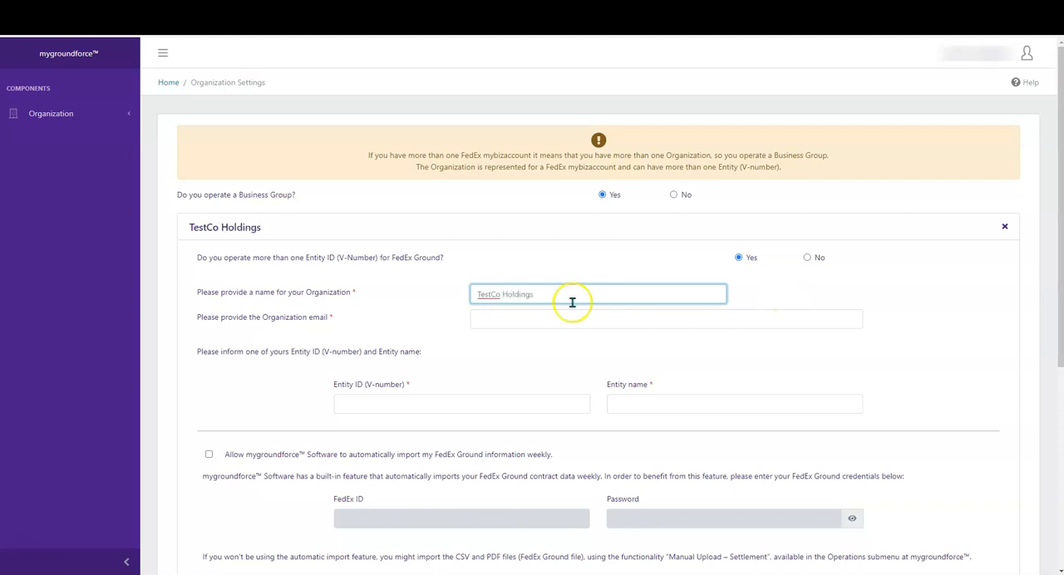
pyautogui.click(492, 322)
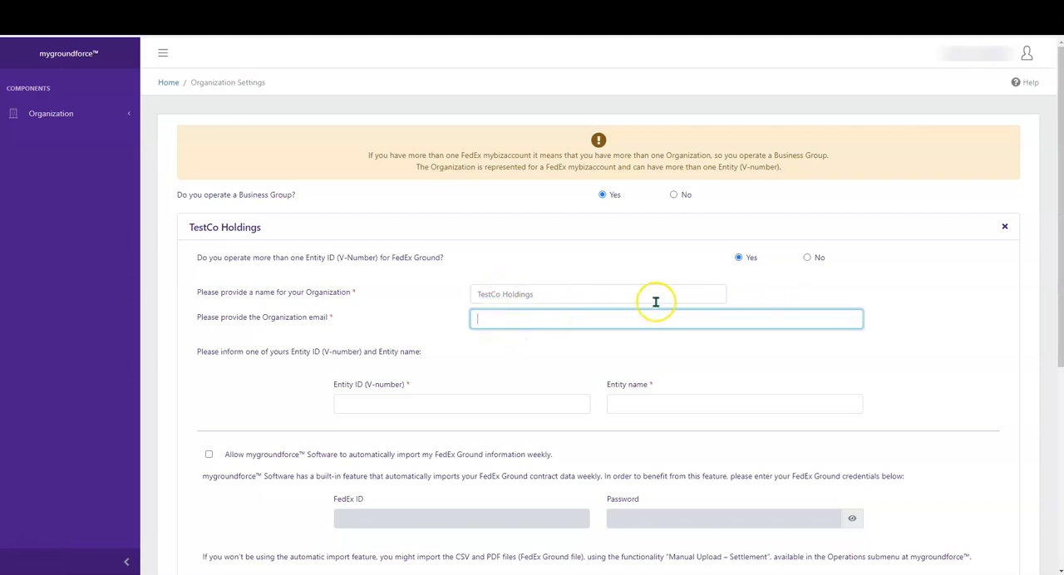
# Enter the V-number of one entity under TestCo Holdings and set its entity name to TestCo
pyautogui.click(531, 398)
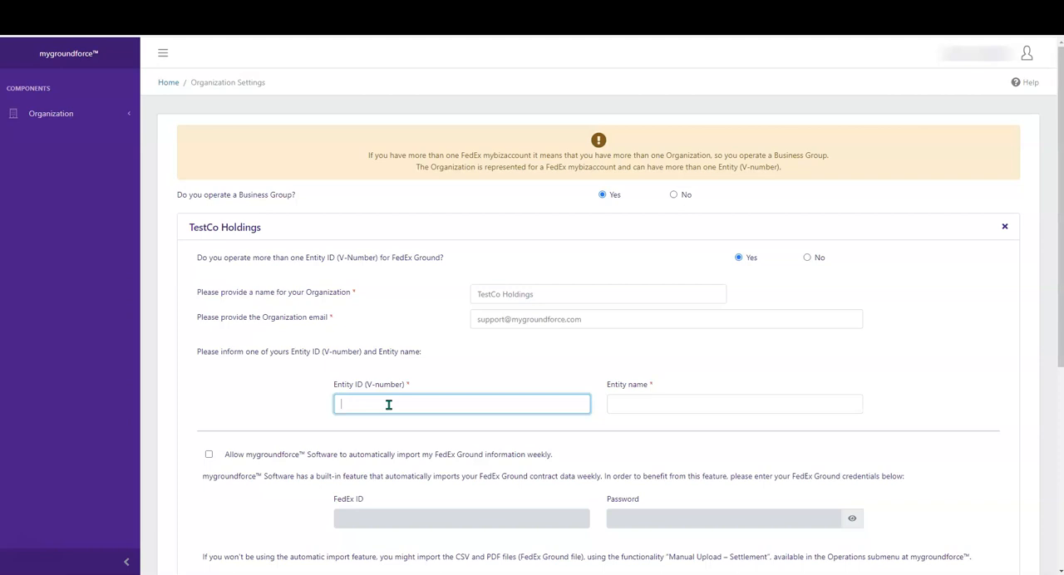
pyautogui.write('789456')
pyautogui.click(650, 408)
pyautogui.write('789456')
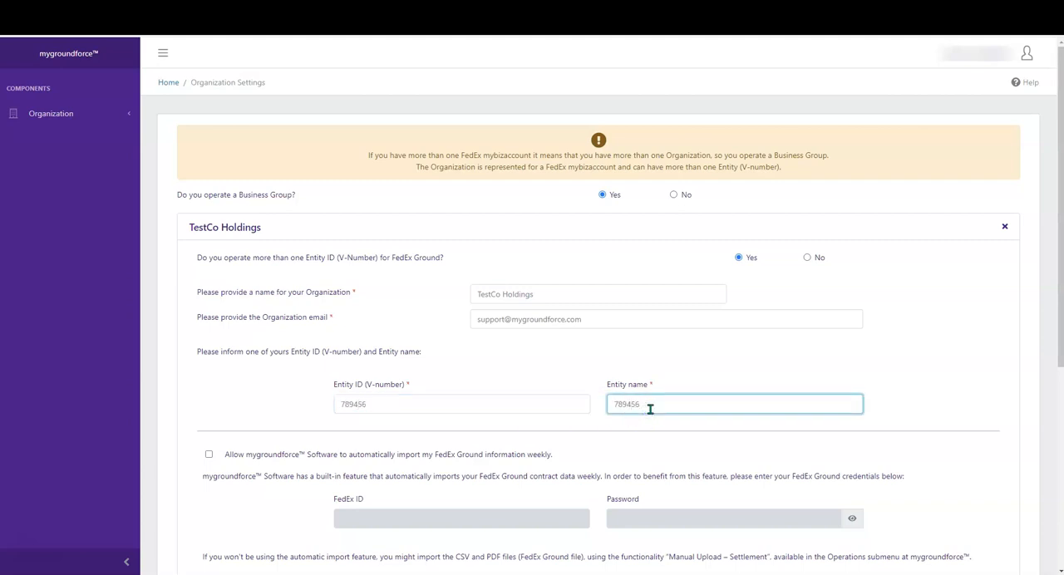
pyautogui.moveTo(649, 408); pyautogui.dragTo(588, 411)
pyautogui.write('Test')
pyautogui.write(' C')
pyautogui.write('Co')
# Turn on the weekly FedEx Ground data import for TestCo Holdings and enter its FedEx ID and password
pyautogui.scroll(-2, 919, 412)
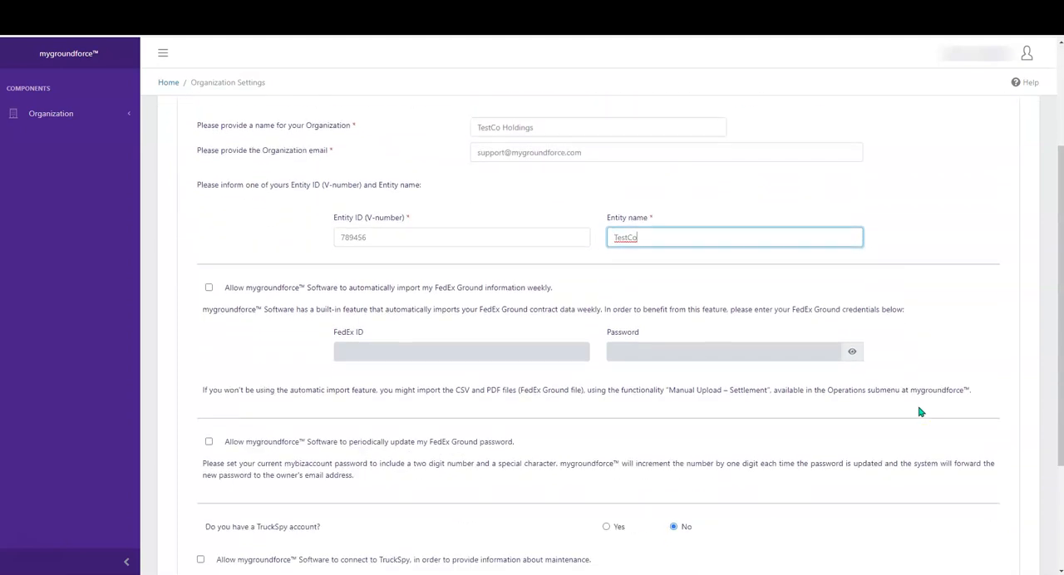
pyautogui.scroll(-1, 920, 411)
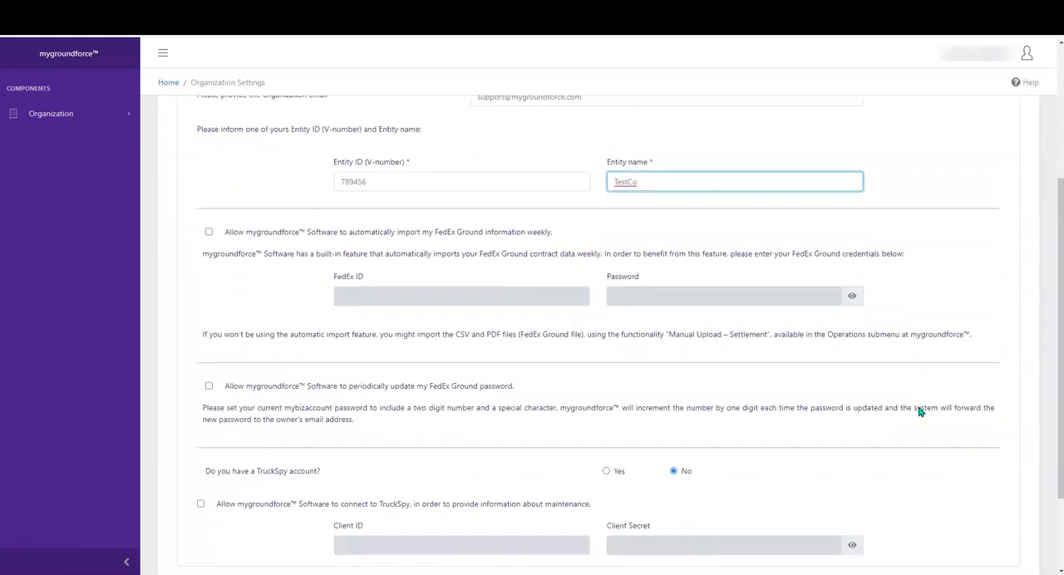
pyautogui.click(209, 232)
pyautogui.click(388, 298)
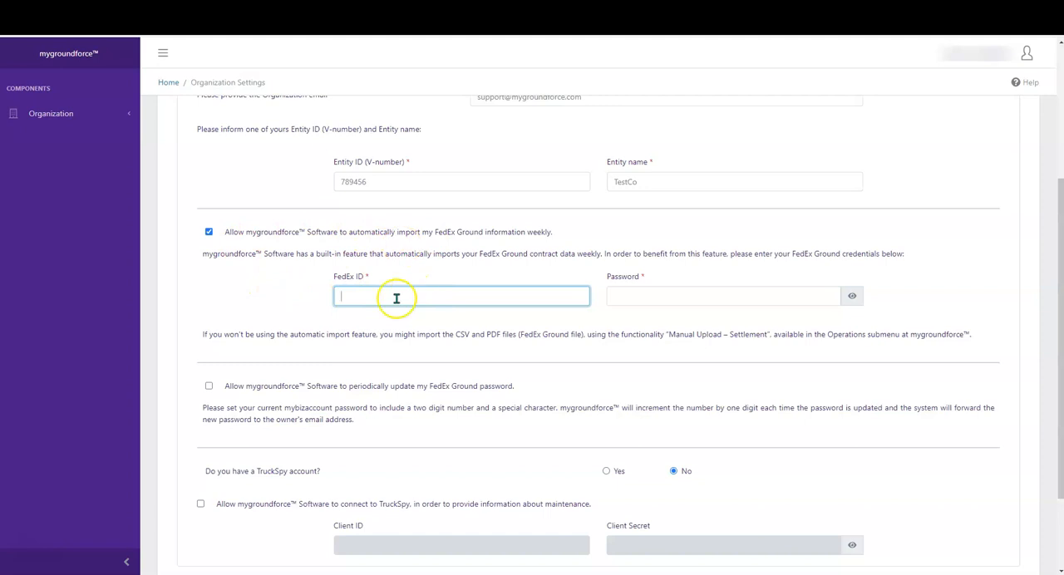
pyautogui.write('123456')
pyautogui.click(666, 293)
pyautogui.write('123456')
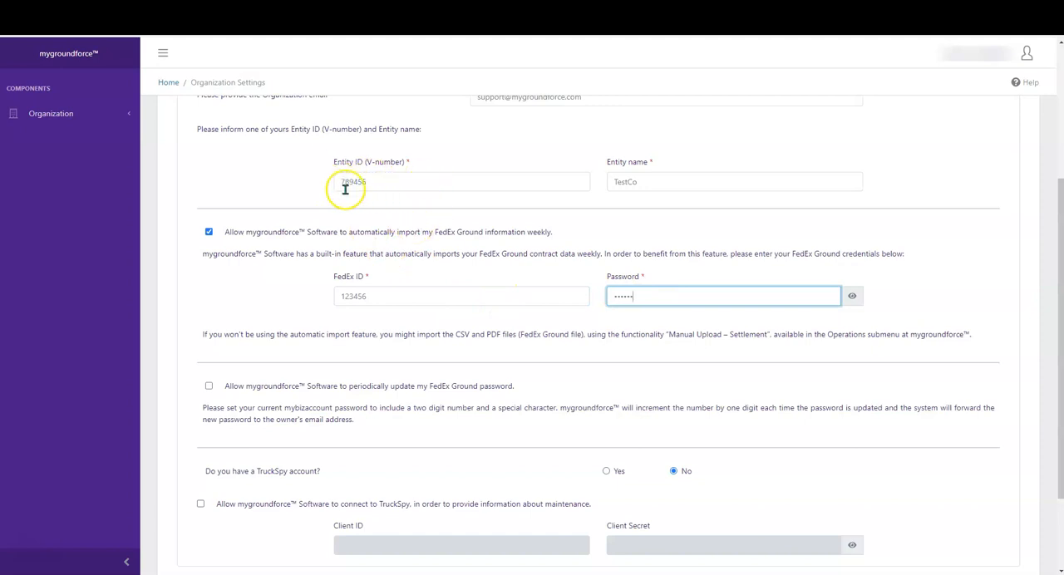
# Turn on periodic FedEx Ground password updates for TestCo Holdings, with an update every 30 days
pyautogui.scroll(-3, 361, 177)
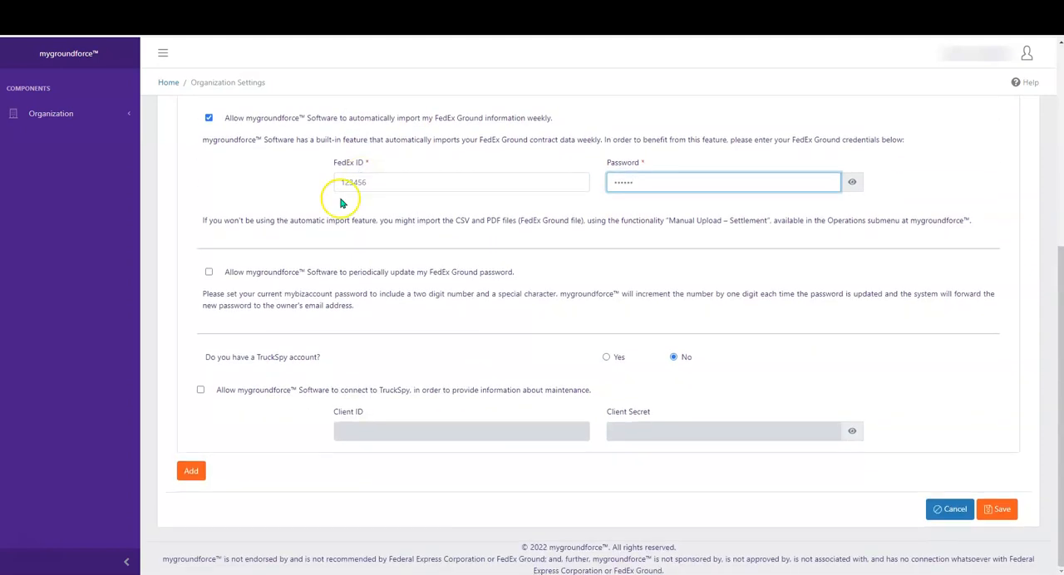
pyautogui.click(208, 273)
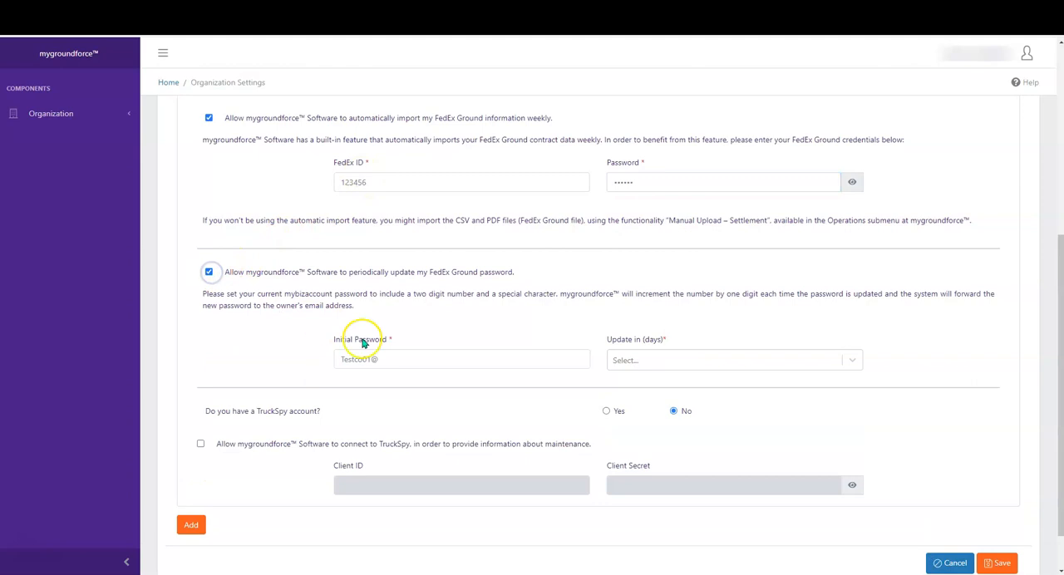
pyautogui.scroll(-2, 399, 349)
pyautogui.click(650, 306)
pyautogui.click(646, 334)
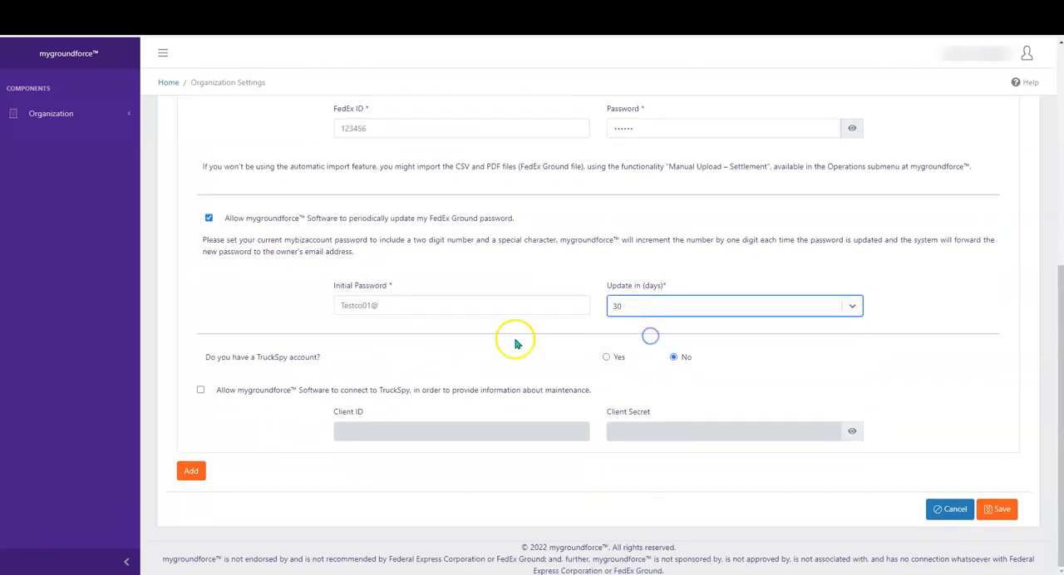
# Allow the TruckSpy connection for TestCo Holdings, fill in its Client ID and Client Secret, and add the entry
pyautogui.click(606, 357)
pyautogui.click(201, 391)
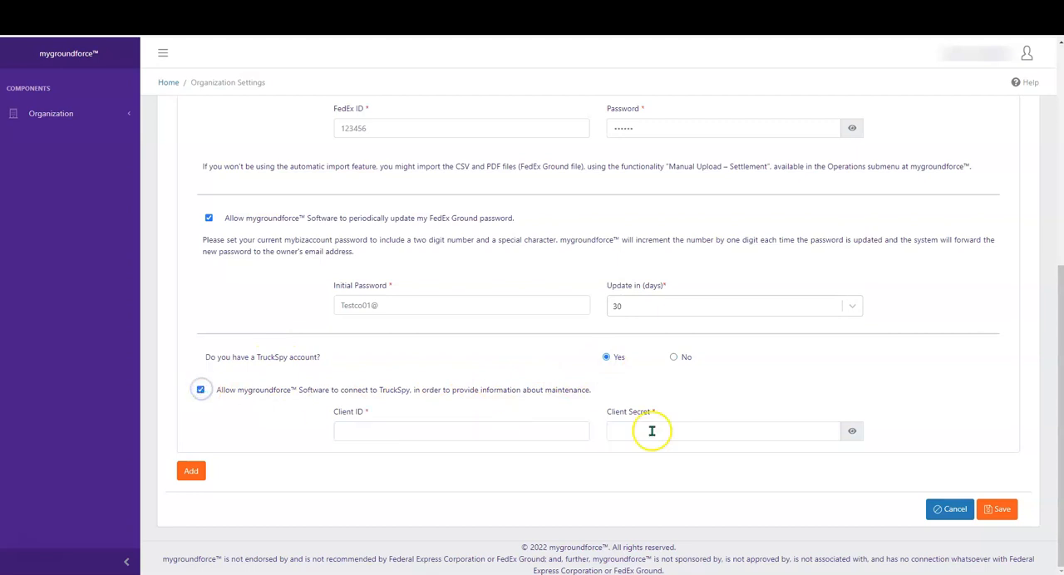
pyautogui.click(490, 433)
pyautogui.write('sa')
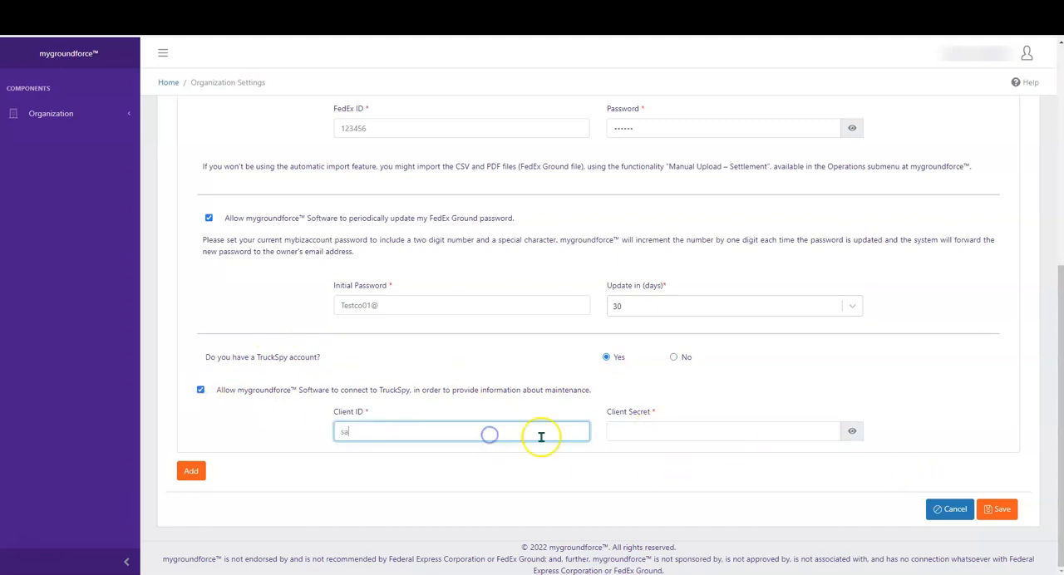
pyautogui.write('dsweq')
pyautogui.click(656, 431)
pyautogui.write('asdasd')
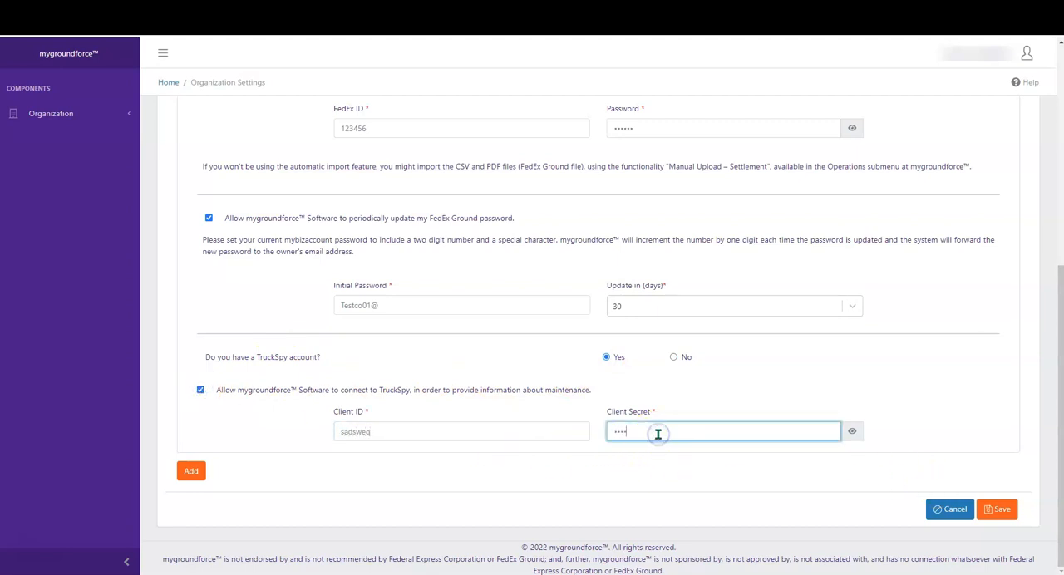
pyautogui.press('Tab')
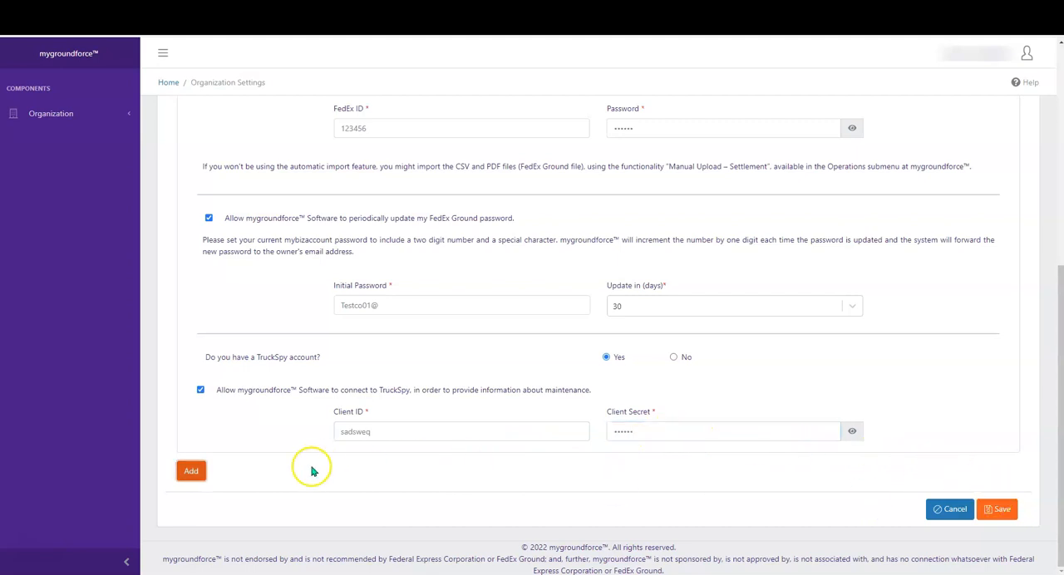
pyautogui.click(192, 471)
# Set the TruckSpy account question for TestCo Holdings to No, turning off the TruckSpy connection
pyautogui.scroll(2, 894, 246)
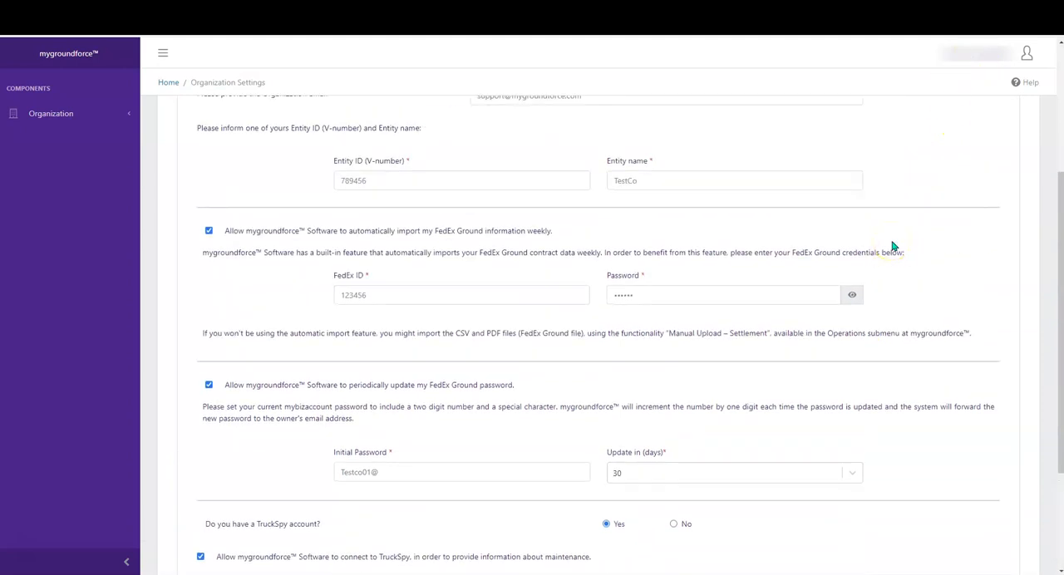
pyautogui.scroll(-2, 894, 246)
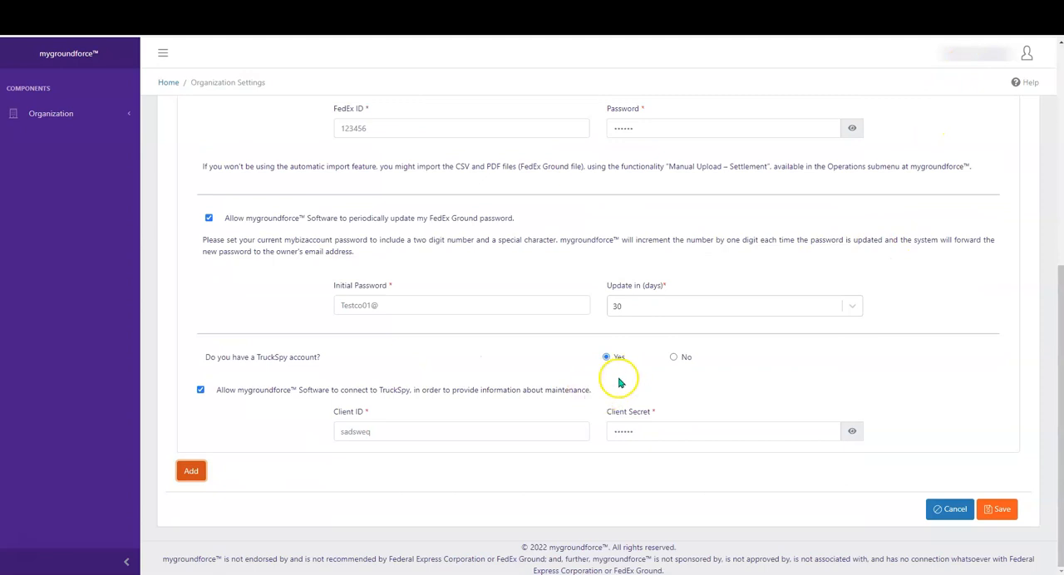
pyautogui.click(674, 357)
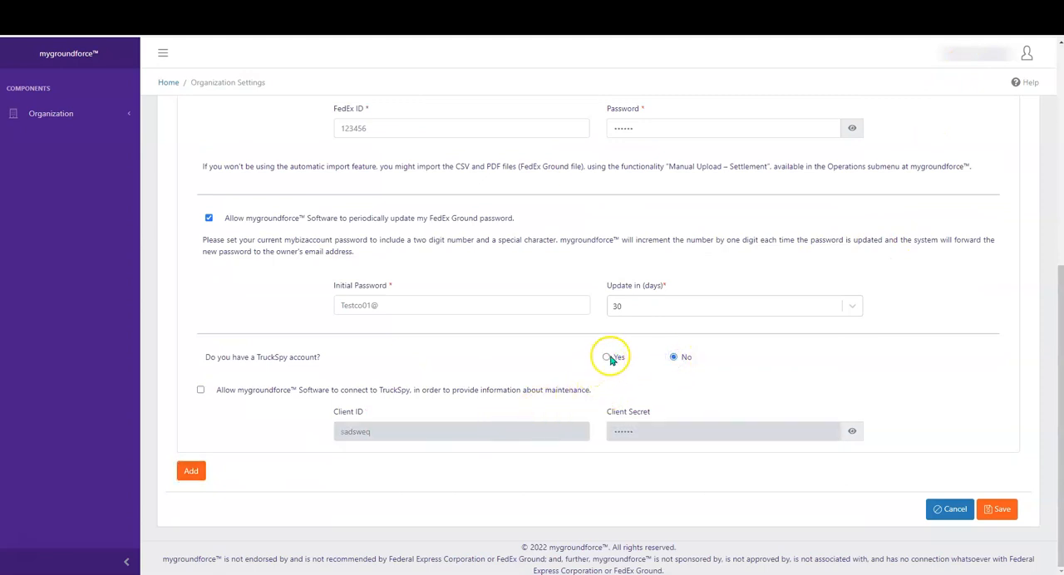
pyautogui.click(674, 358)
pyautogui.click(704, 360)
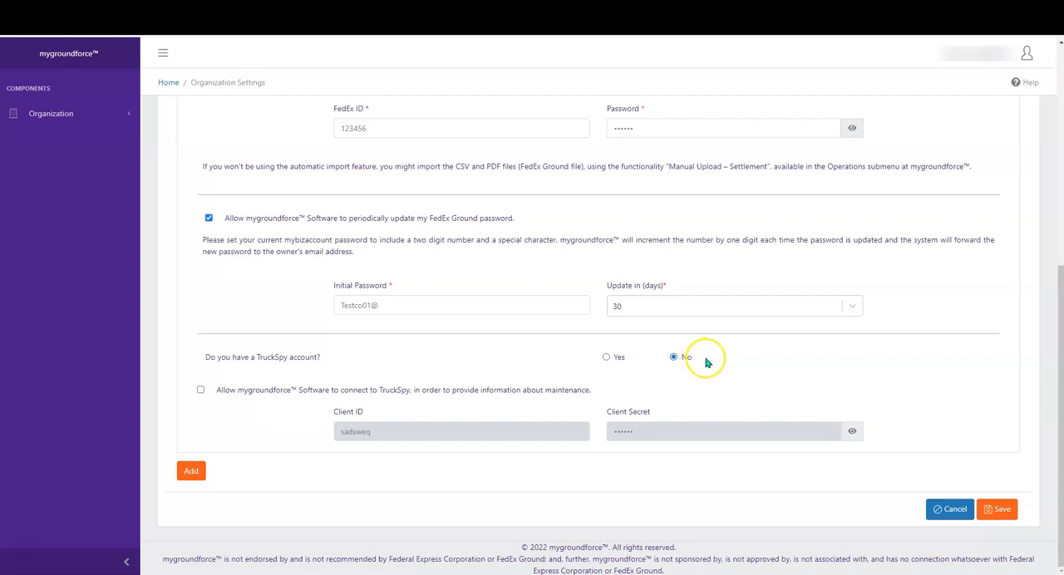